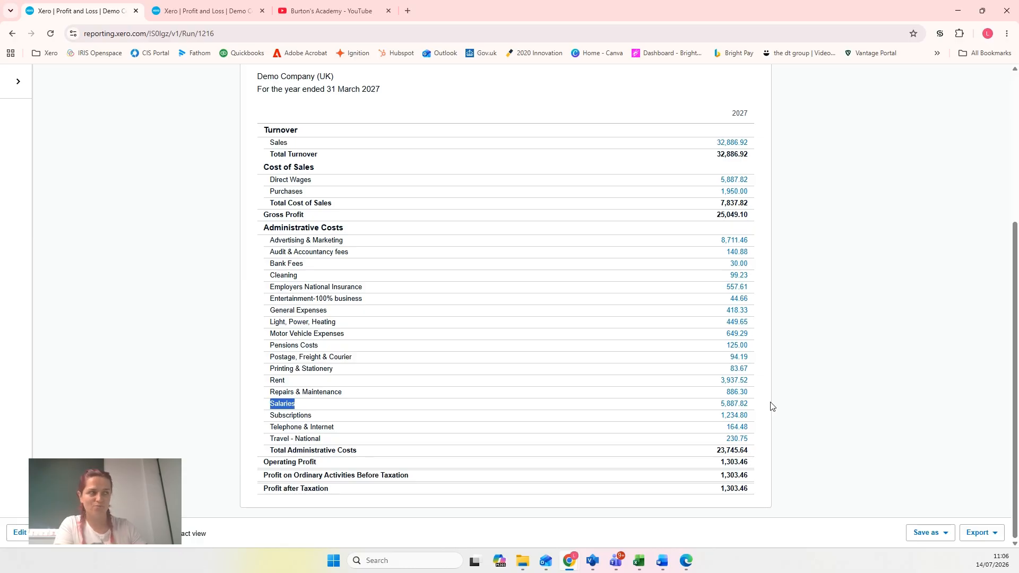
Open the payroll settings and compare the organisation's wages accounts with the wages lines in the Profit and Loss report
scroll(782, 400, up, 5)
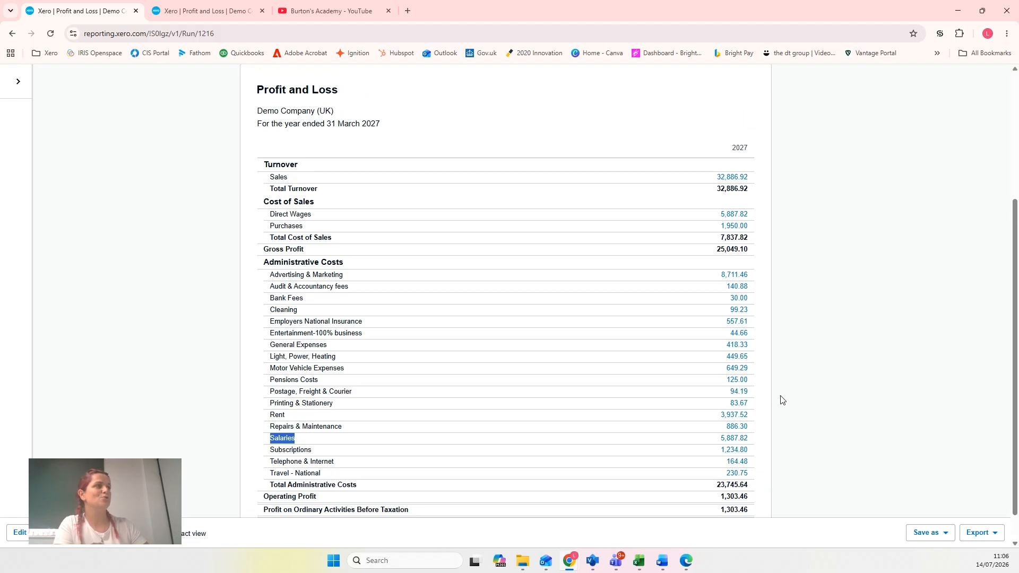
click(352, 105)
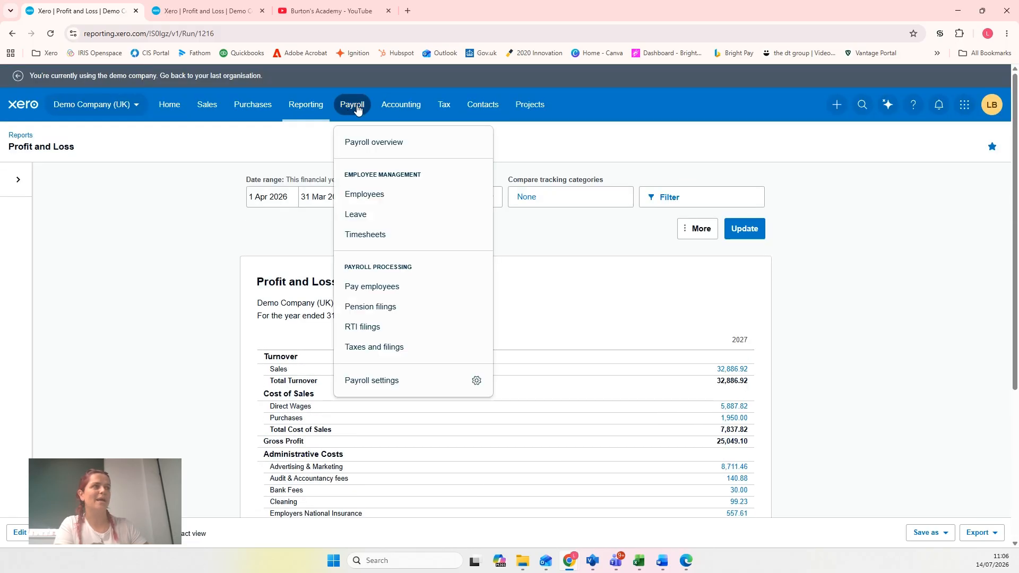
click(383, 382)
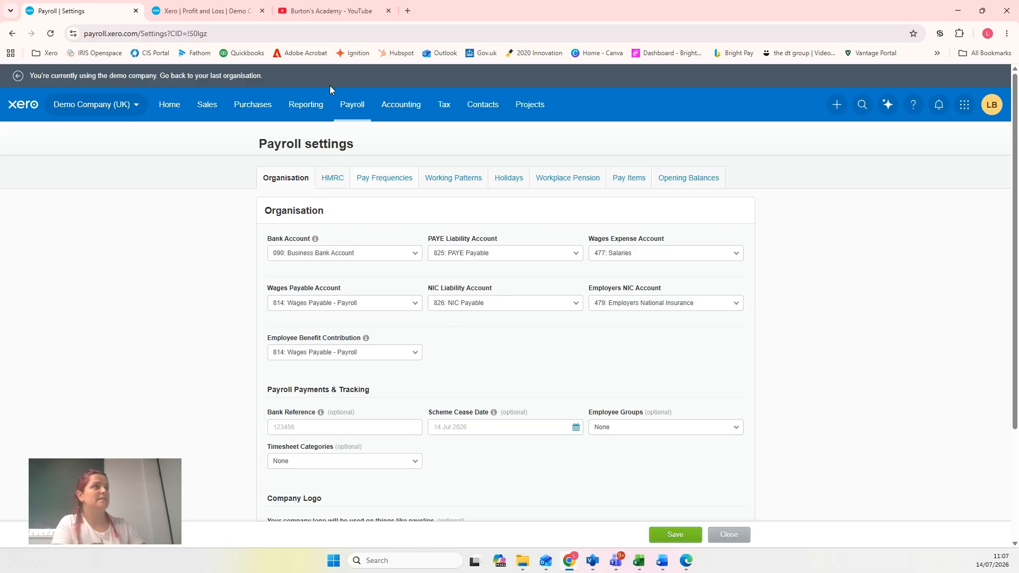
click(186, 13)
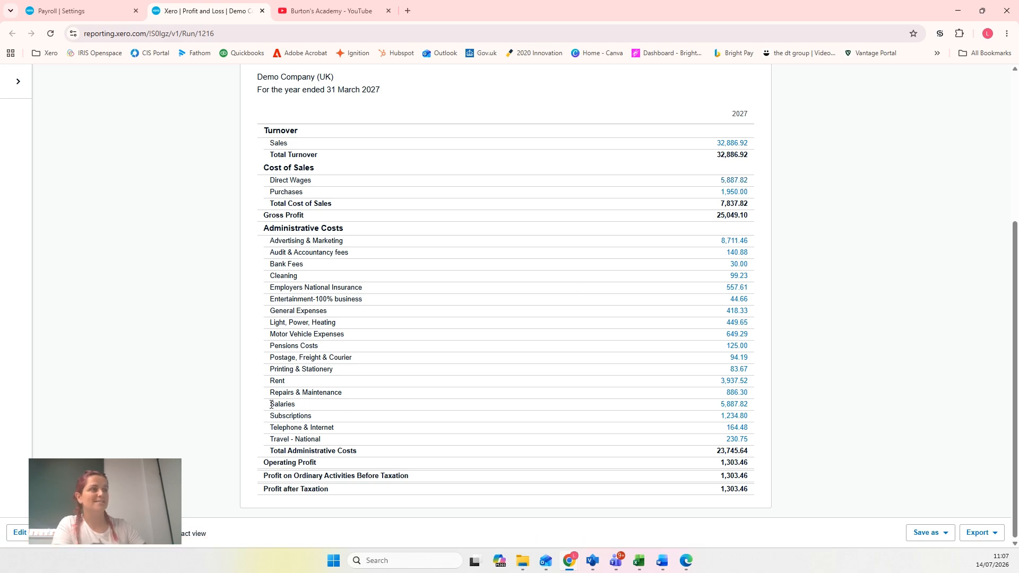
click(81, 12)
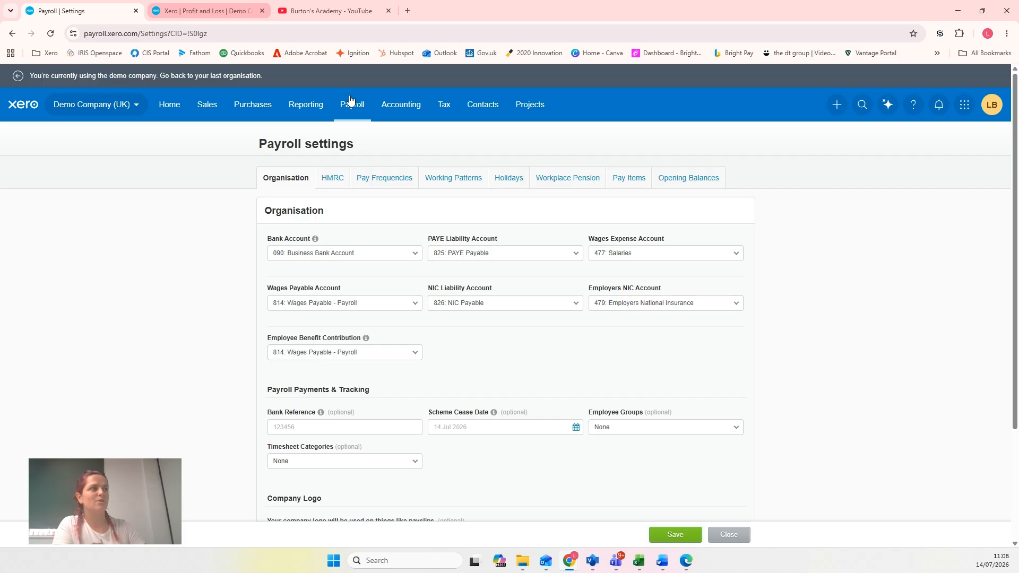
click(188, 10)
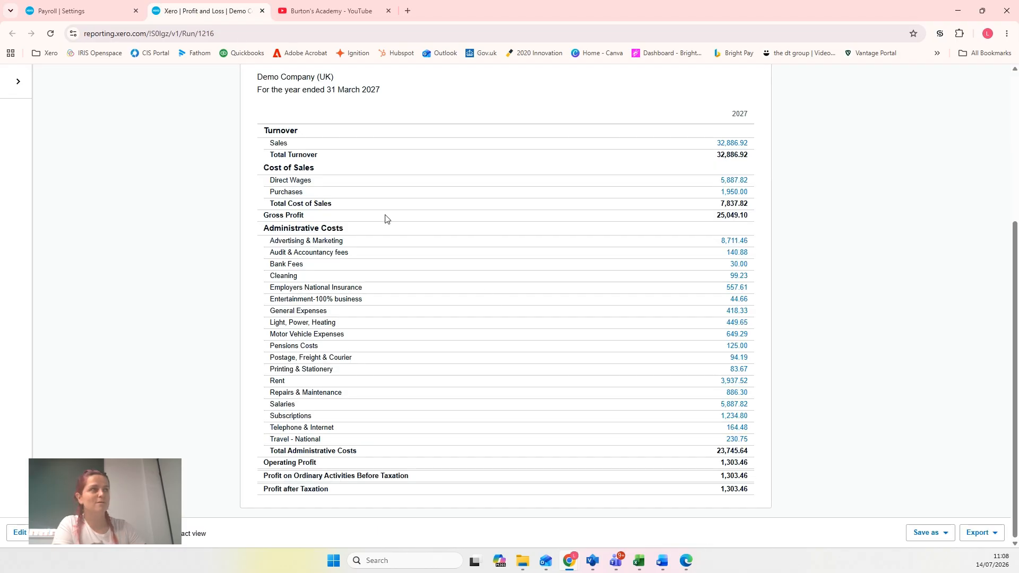
Drill into the Direct Wages figure and open the 16 Sept 2026 Spend Money transaction in a separate tab
click(728, 184)
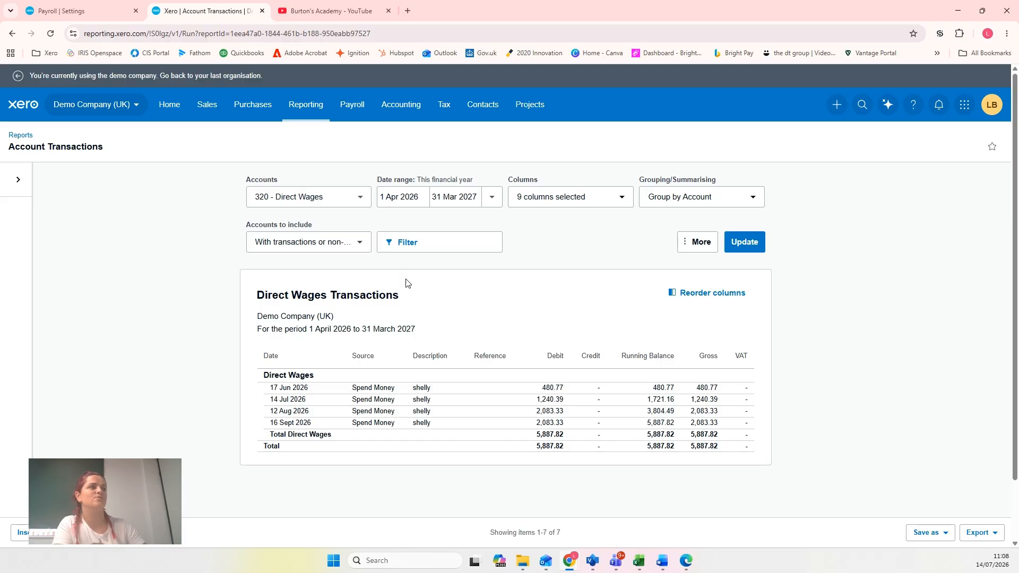
scroll(407, 282, down, 1)
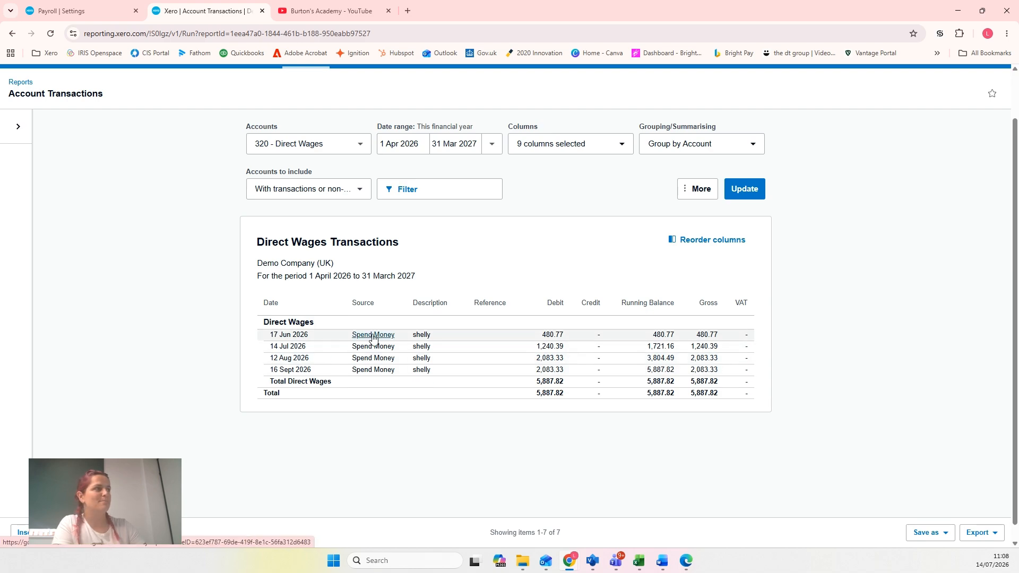
right_click(360, 371)
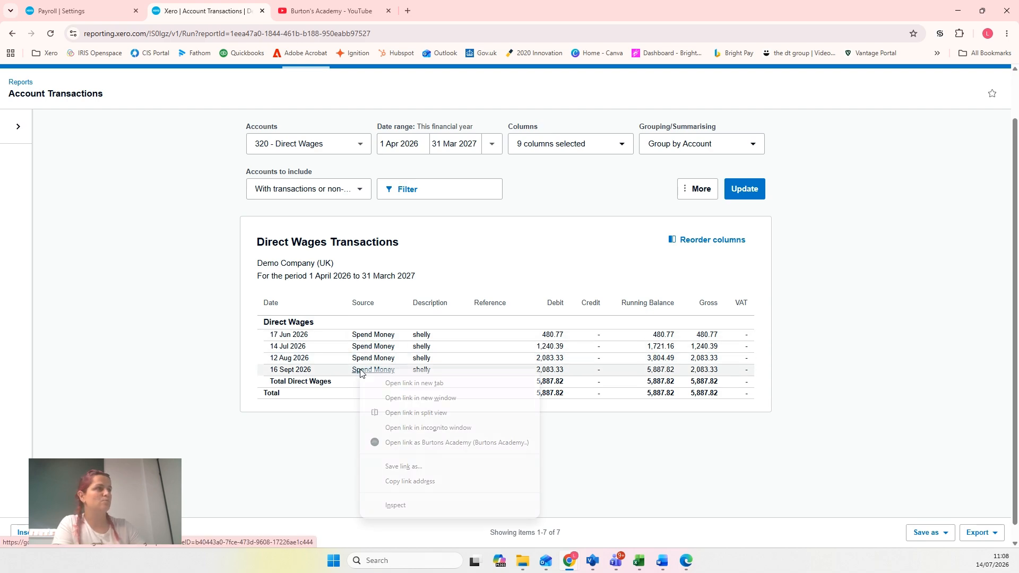
click(392, 383)
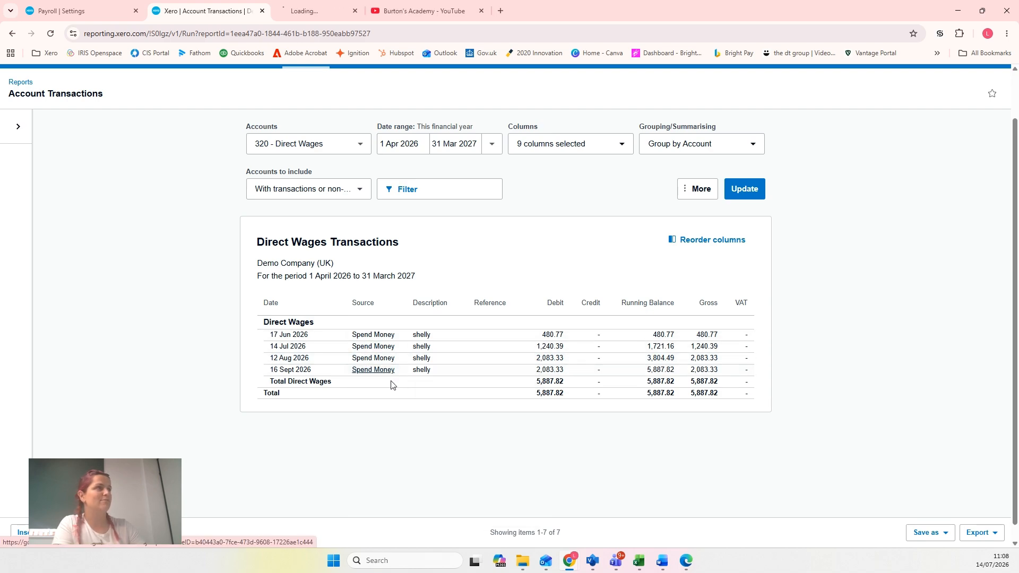
click(303, 13)
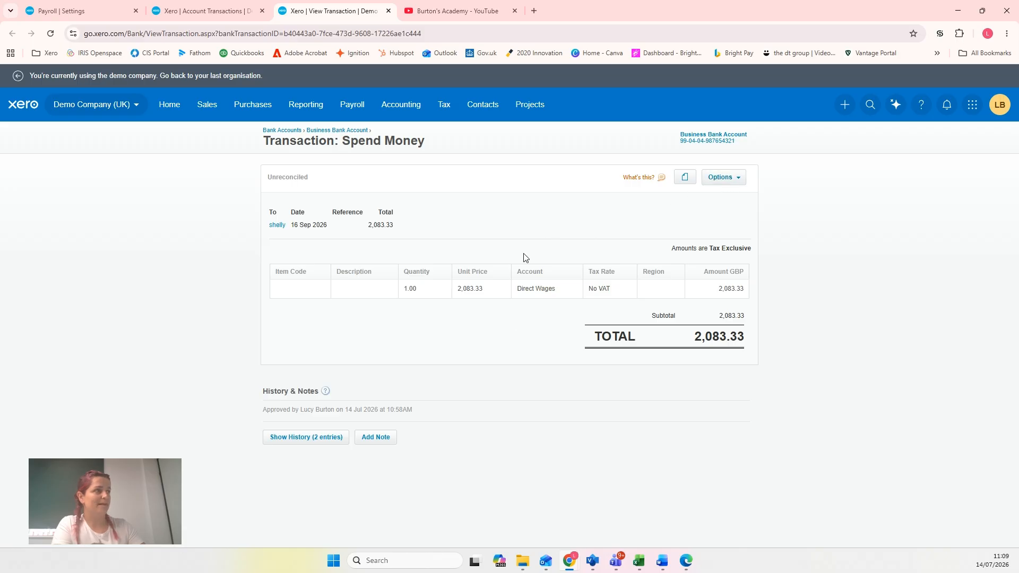
Edit the 16 Sep 2026 spend money transaction, changing its account to 814 - Wages Payable - Payroll, and save the update
click(734, 182)
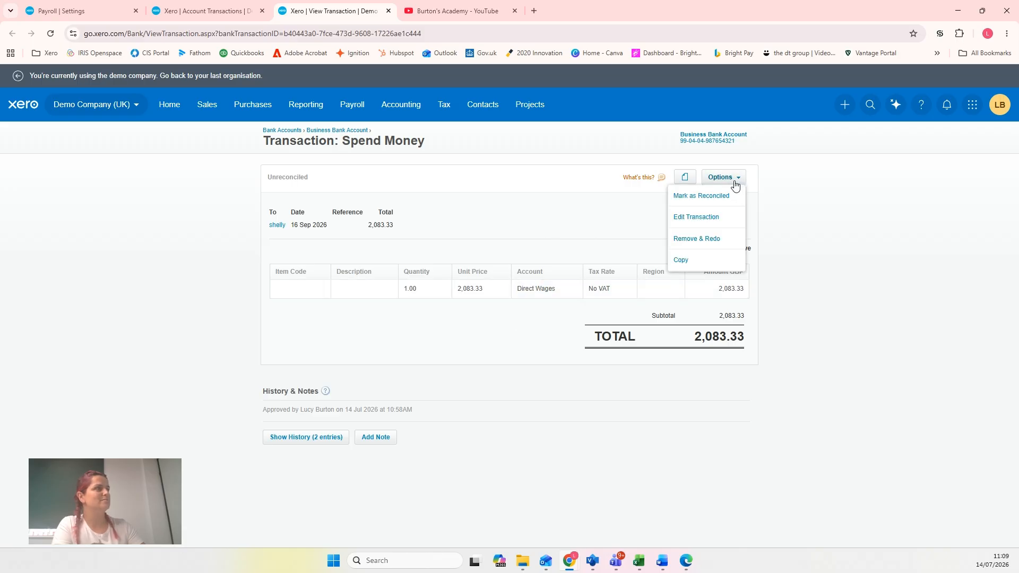
click(709, 218)
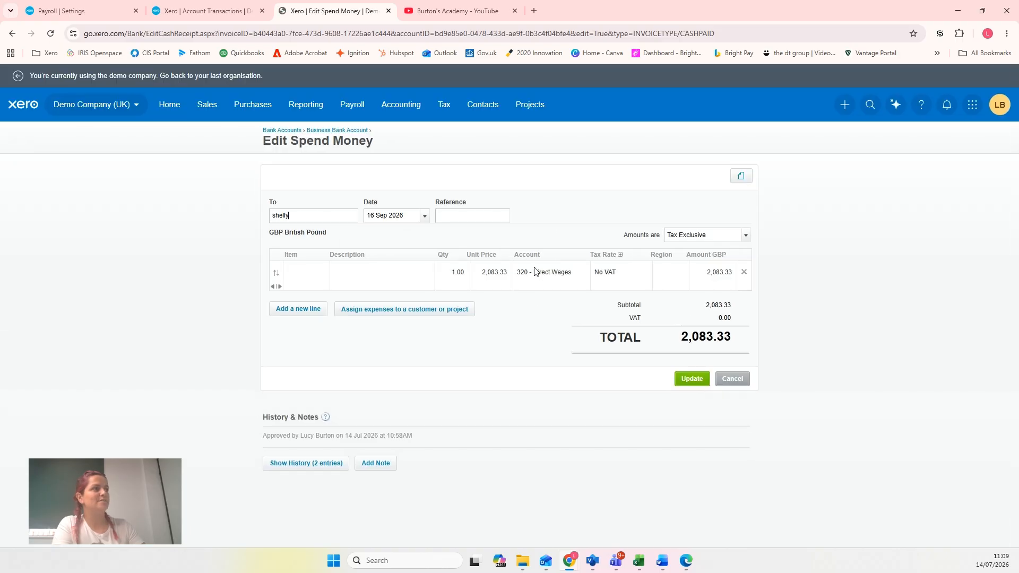
click(549, 277)
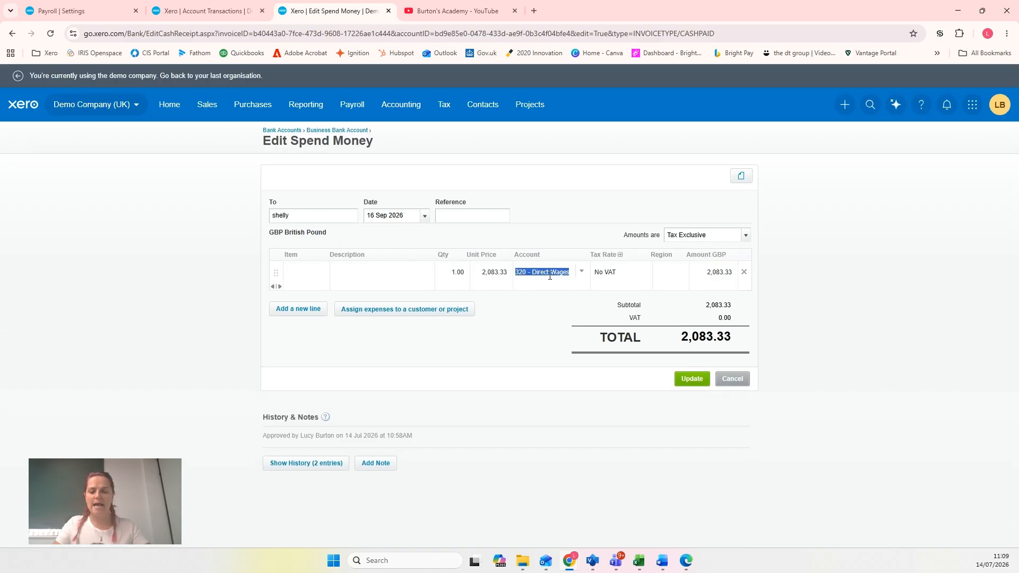
text(pay)
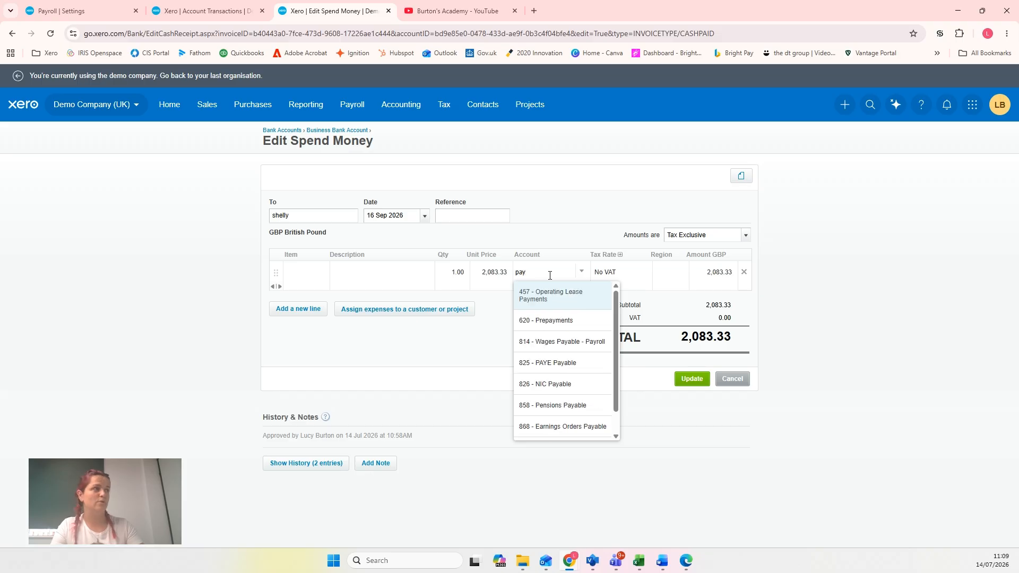
text(ab)
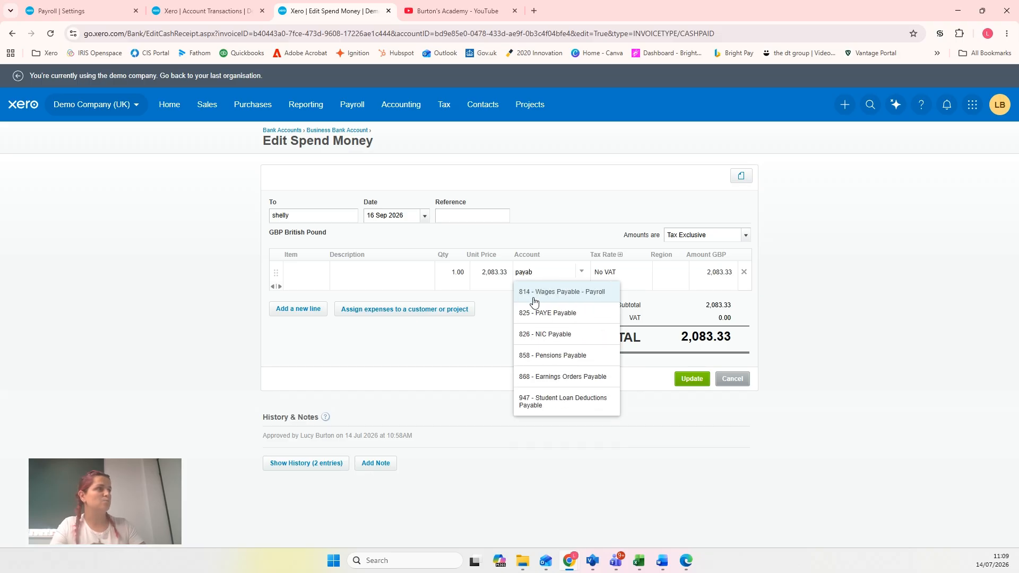
click(575, 300)
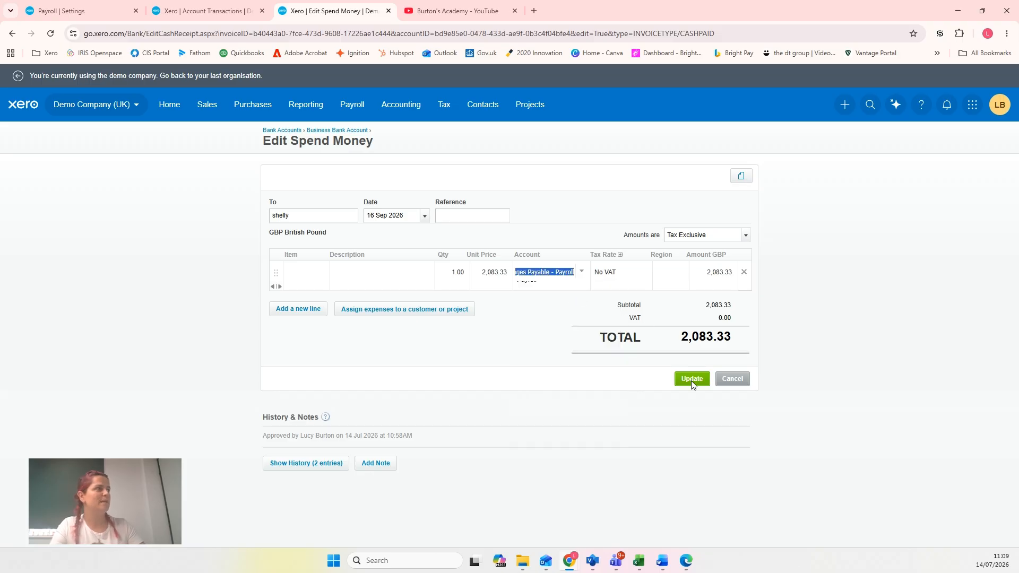
click(692, 381)
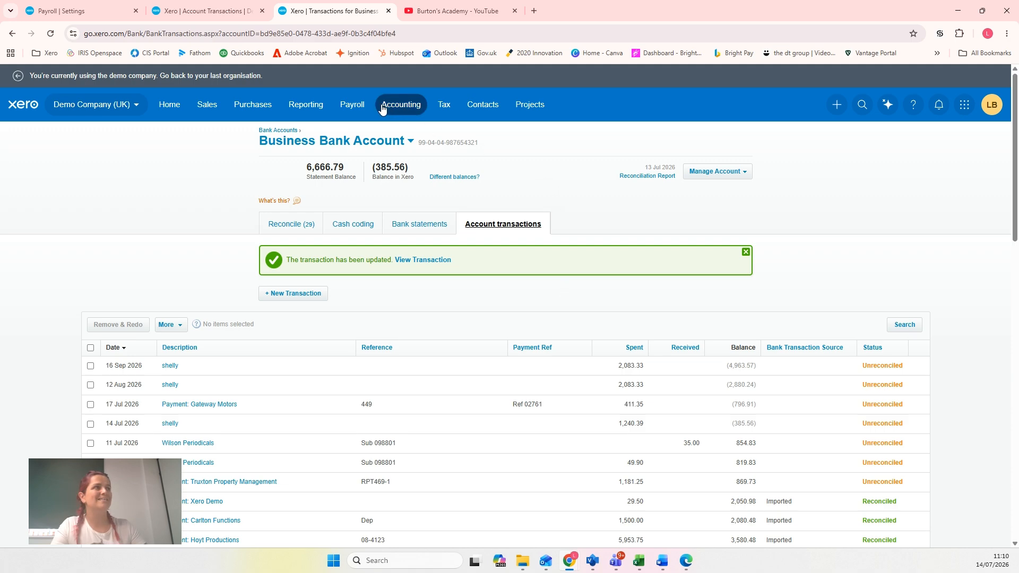
Start a new Find and recode and search for transaction lines whose account is 320 - Direct Wages
click(415, 111)
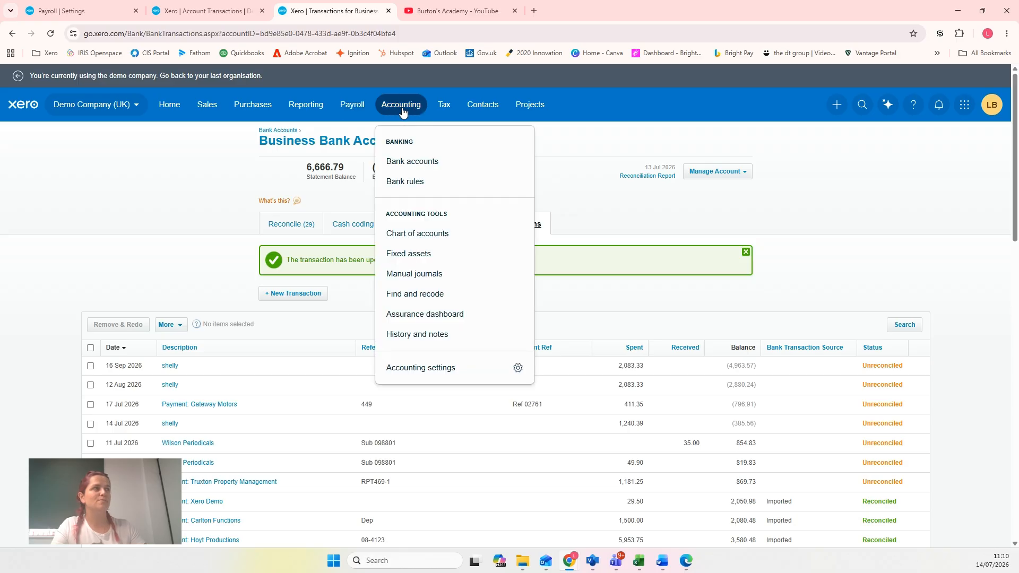
click(424, 294)
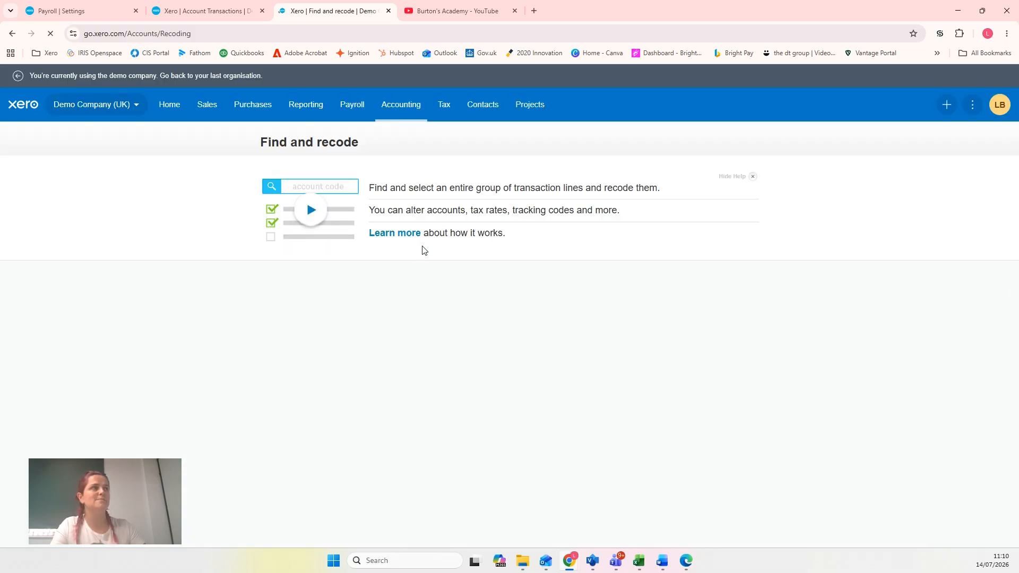
click(298, 281)
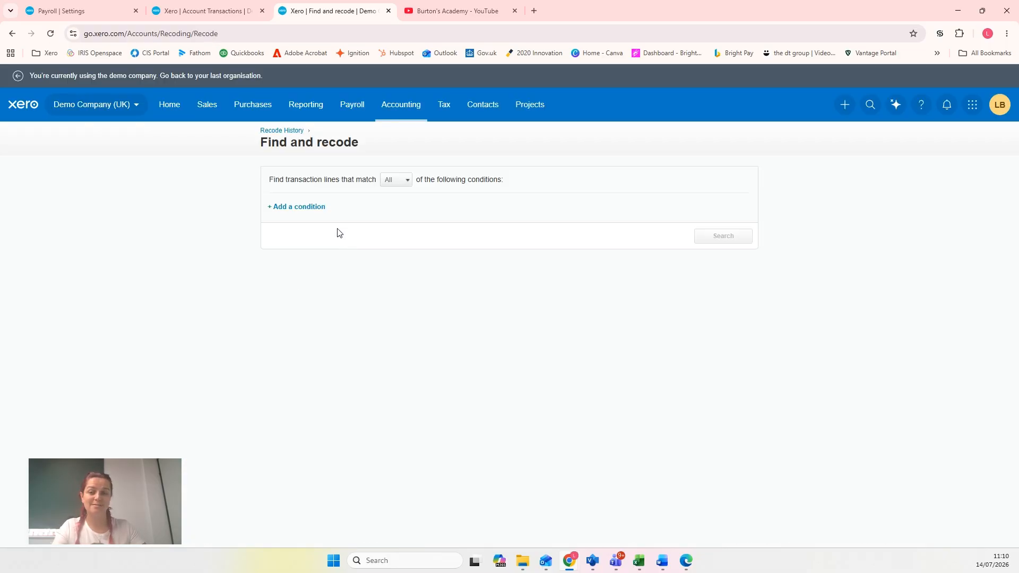
click(296, 206)
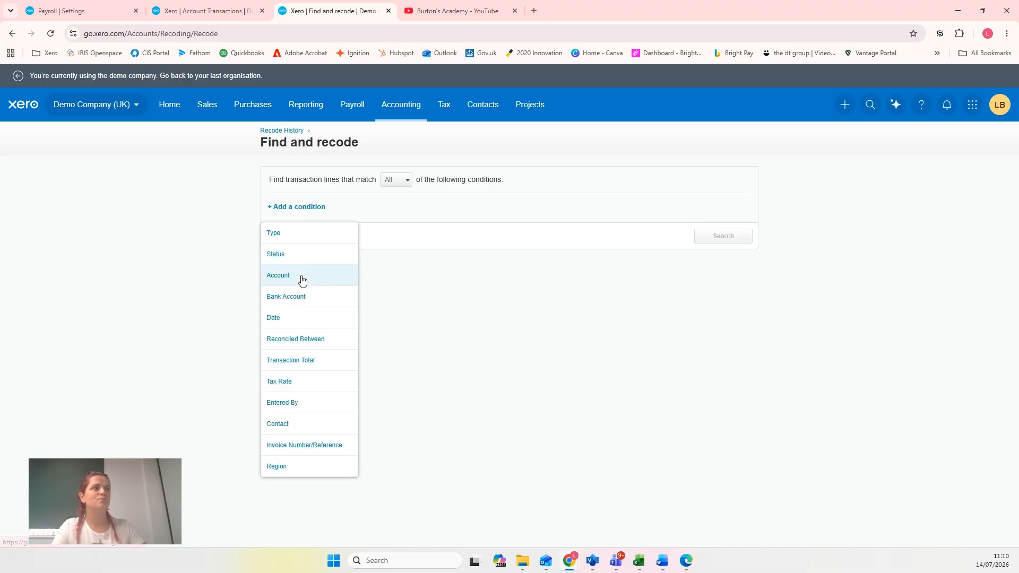
click(428, 268)
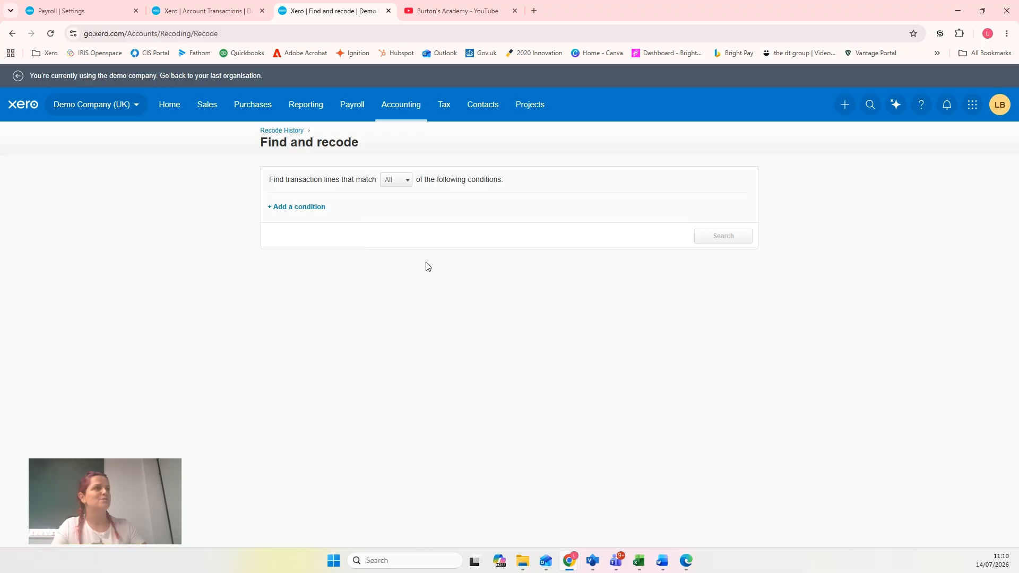
click(298, 208)
click(302, 280)
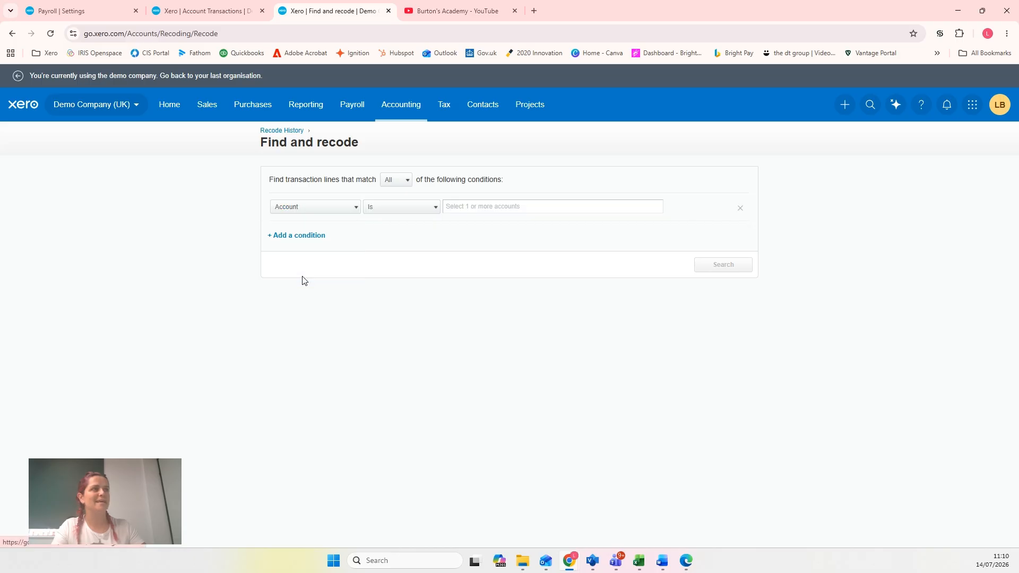
click(472, 207)
text(direct)
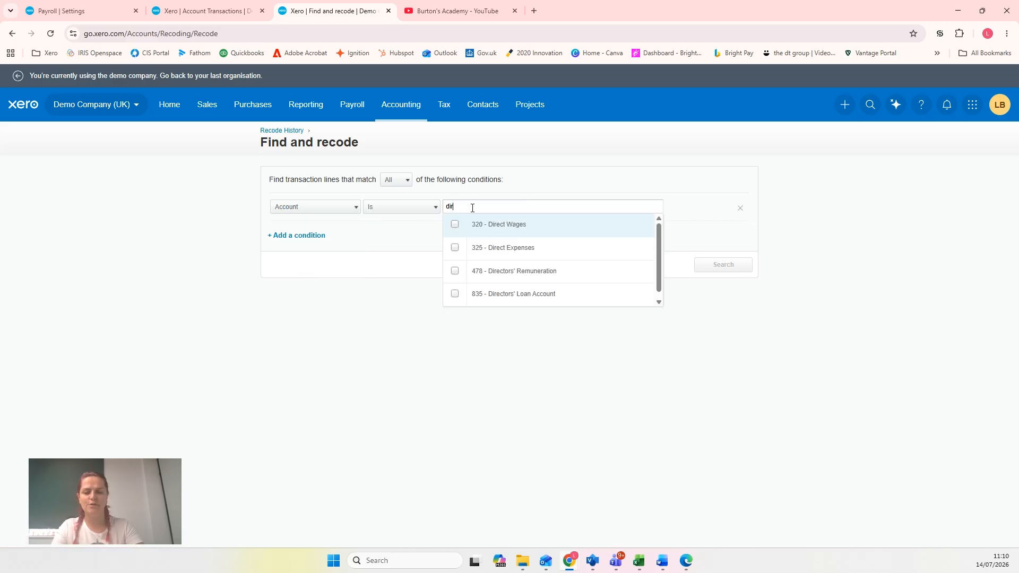
click(468, 227)
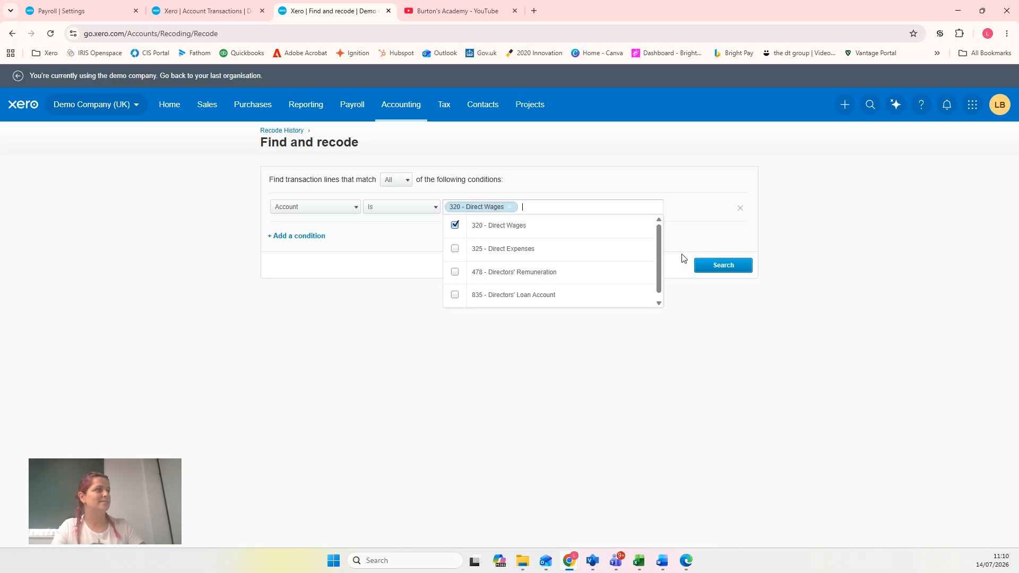
click(710, 268)
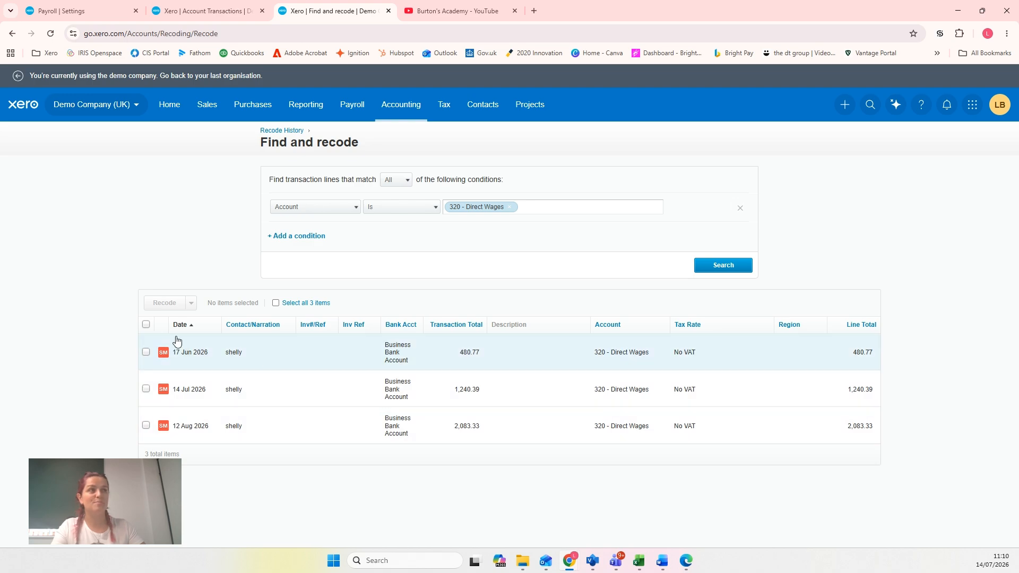
Select all the found Direct Wages lines and recode their account to 814 - Wages Payable - Payroll, confirming the recode
click(147, 325)
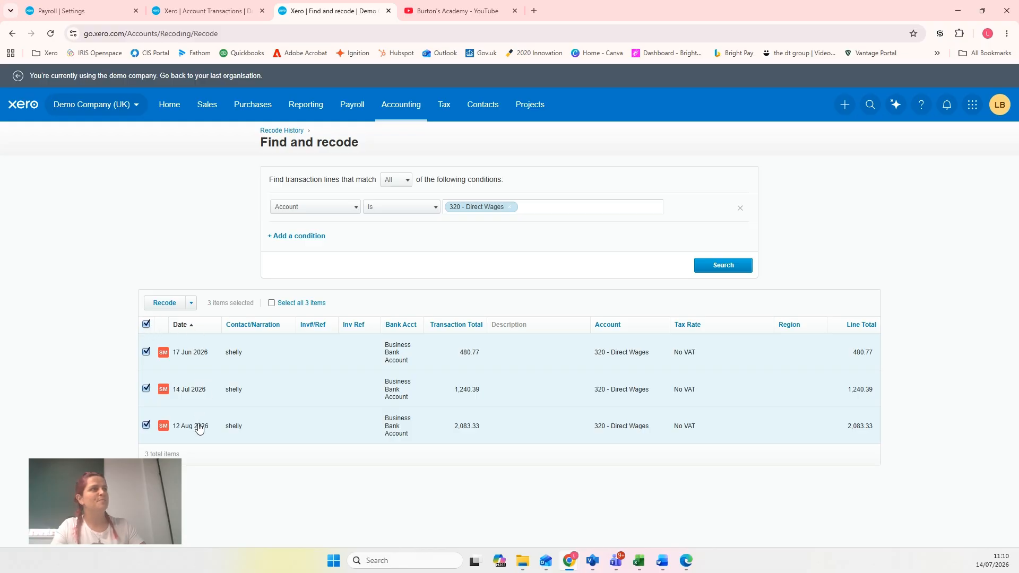
click(166, 304)
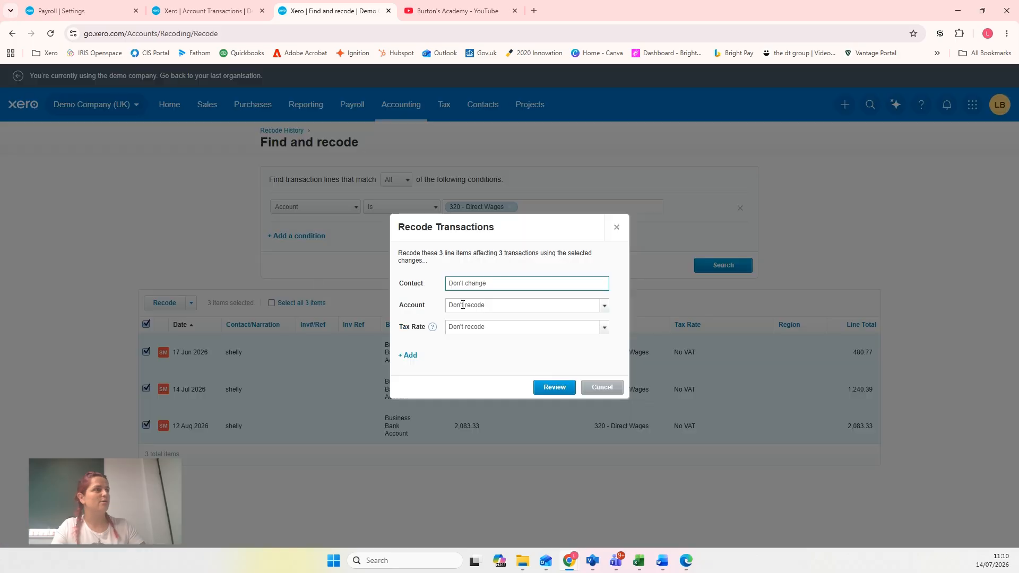
click(460, 298)
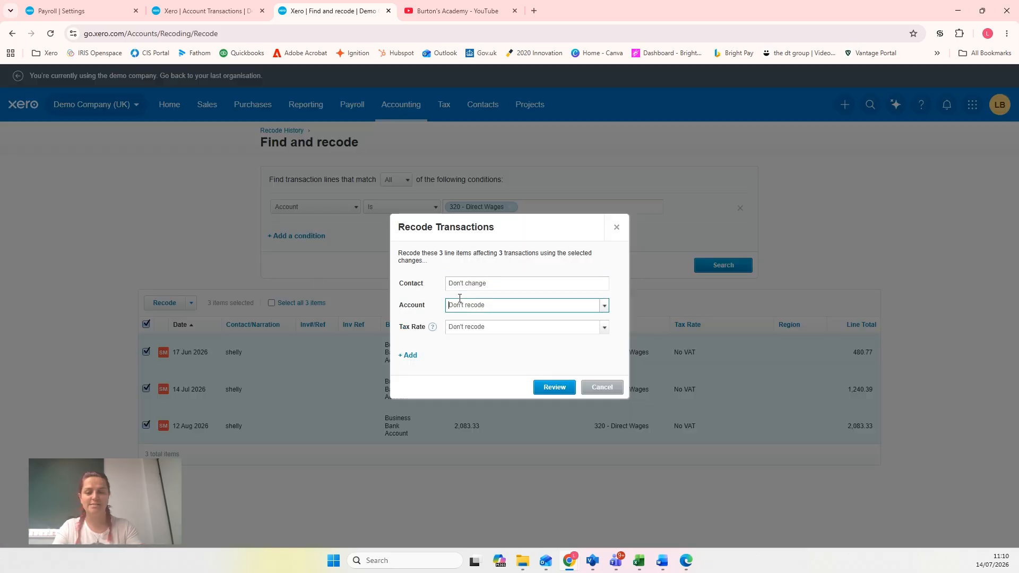
text(payw)
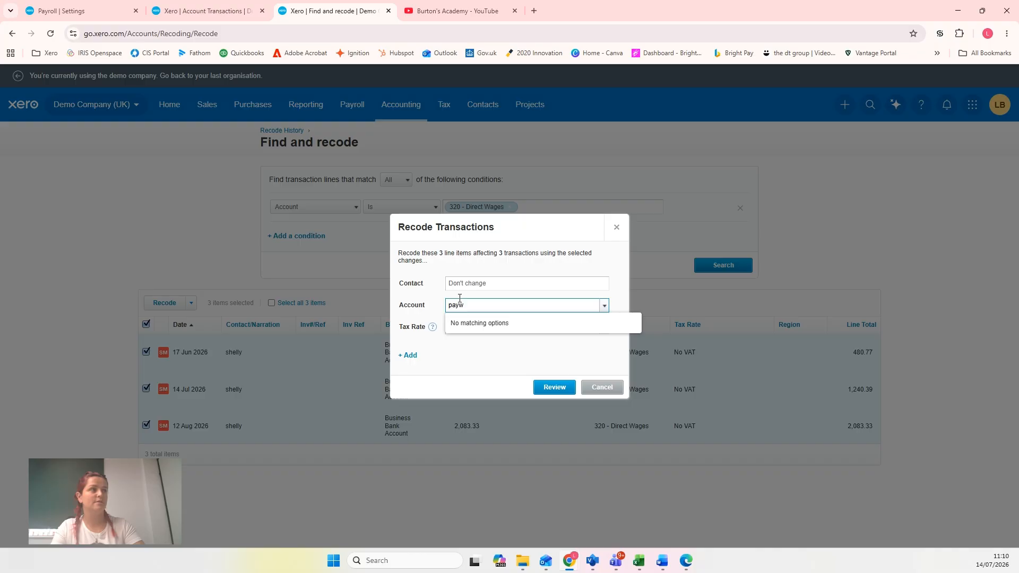
key(BackSpace)
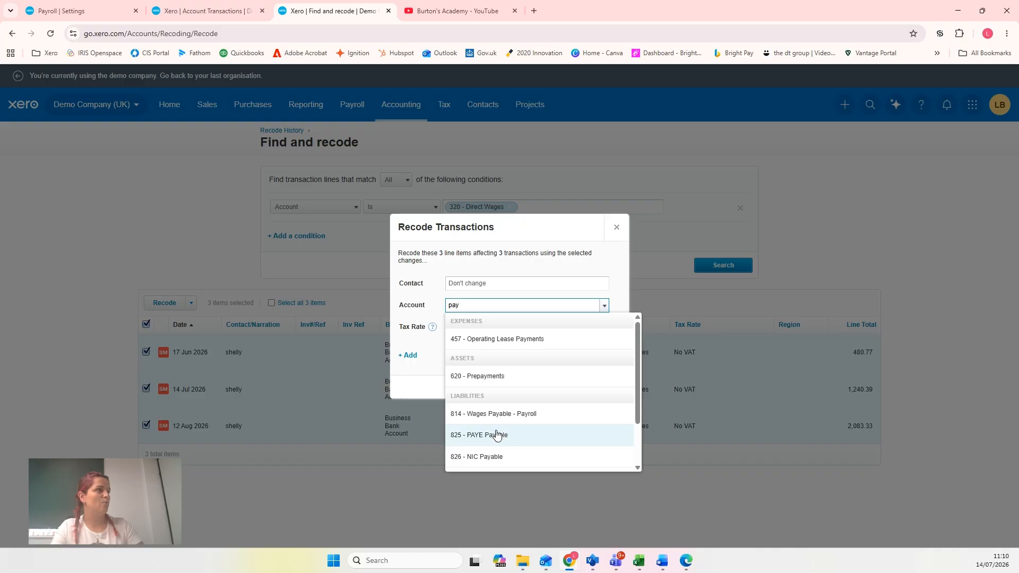
click(515, 413)
click(554, 387)
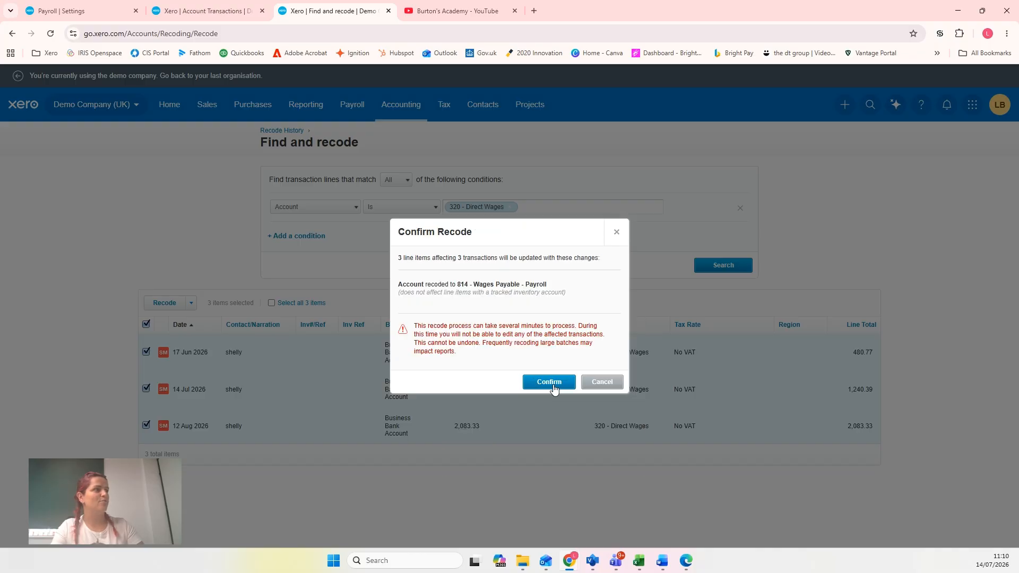
click(550, 384)
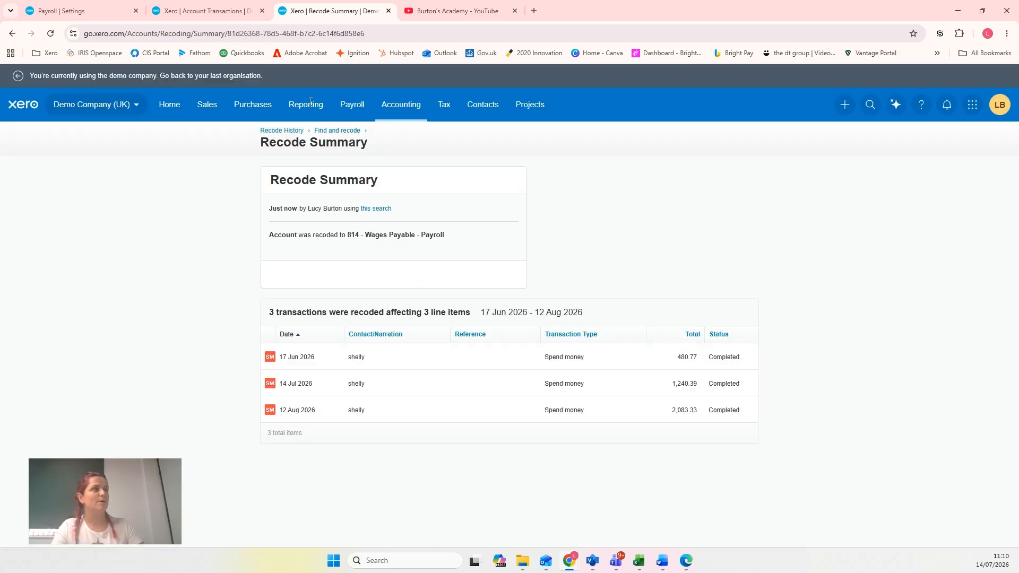
Return to the report tab, open the Profit and Loss report and review the cost of sales and salaries lines
click(157, 16)
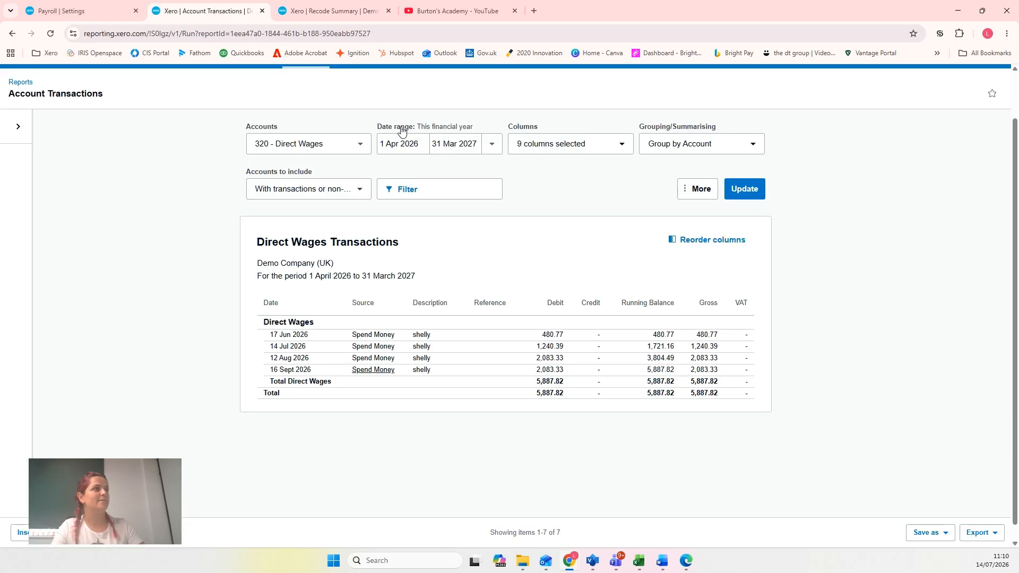
scroll(390, 161, up, 2)
click(306, 107)
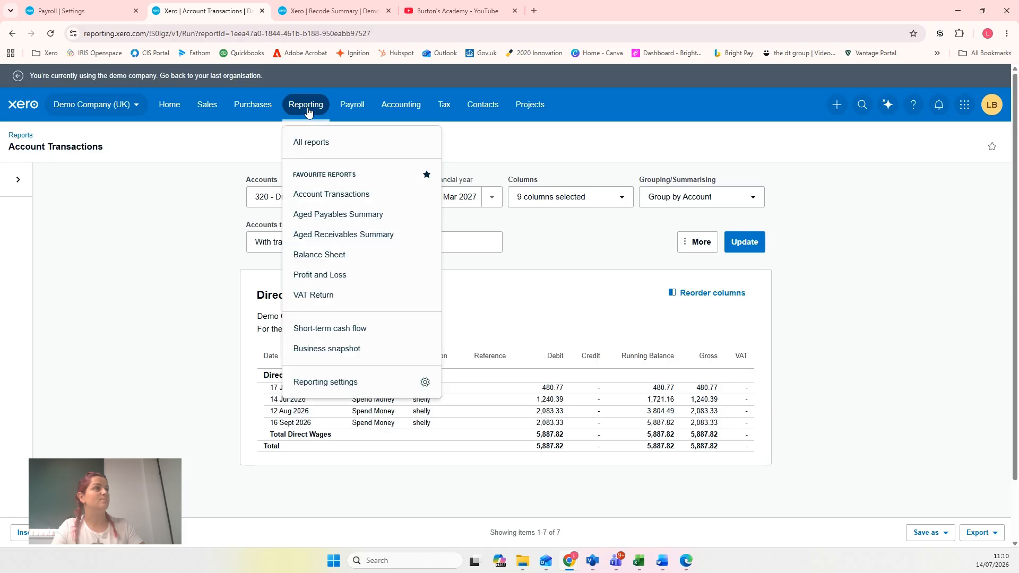
click(345, 274)
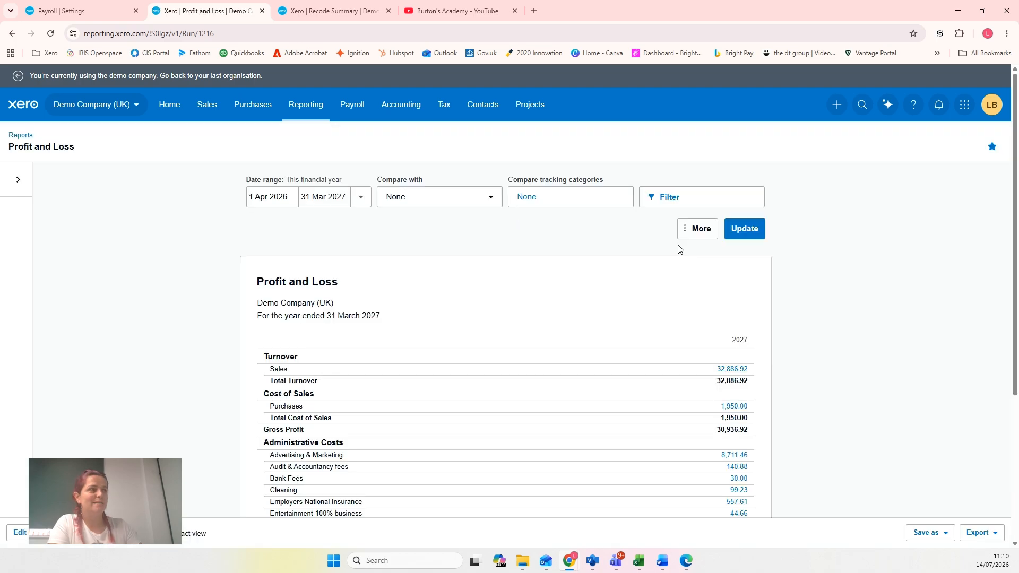
scroll(679, 249, down, 3)
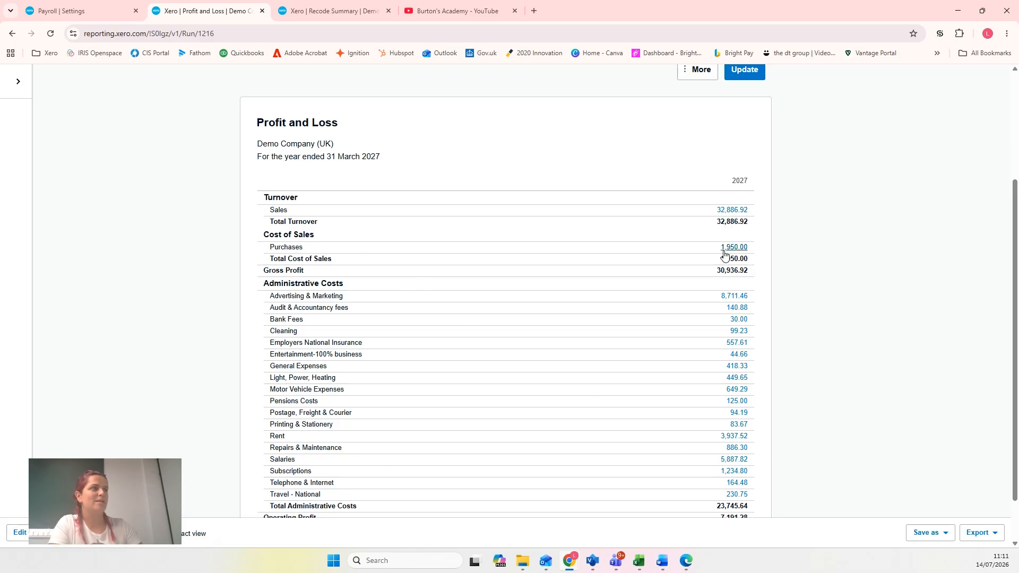
Open the Balance Sheet report and update it with the date set to the end of last quarter, 30 Jun 2026
scroll(457, 263, up, 2)
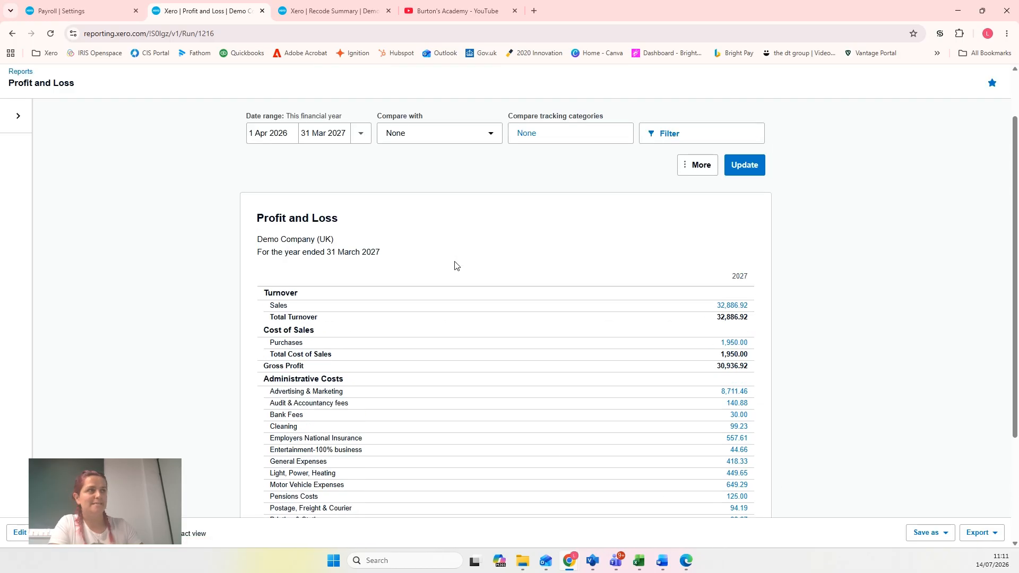
scroll(456, 265, up, 1)
click(308, 107)
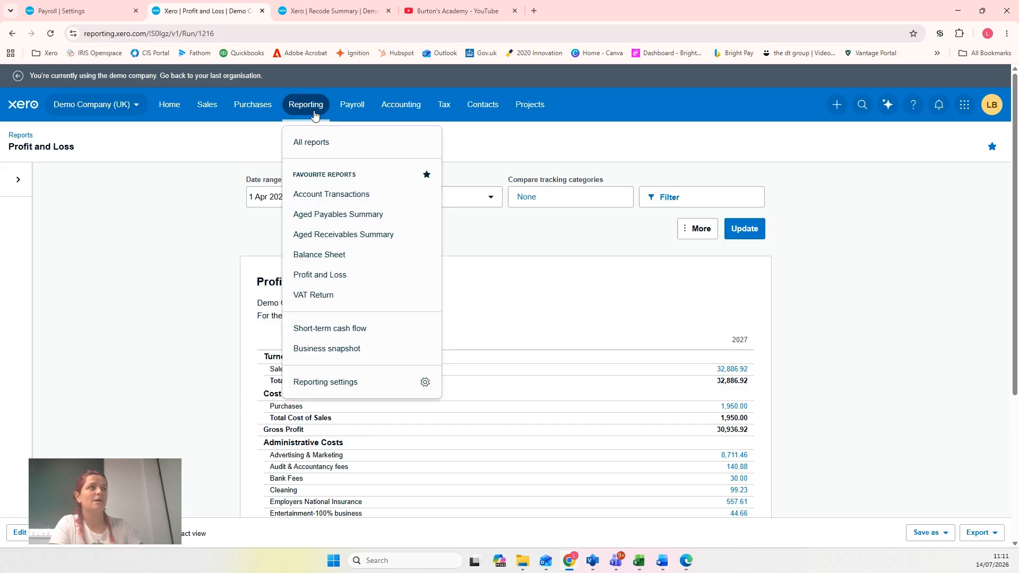
click(338, 261)
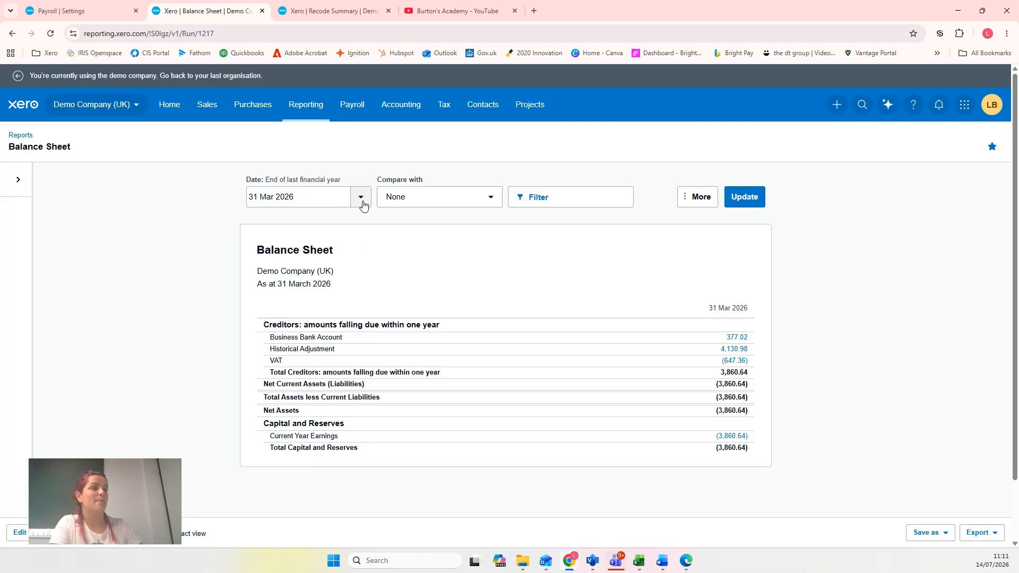
click(361, 201)
click(403, 306)
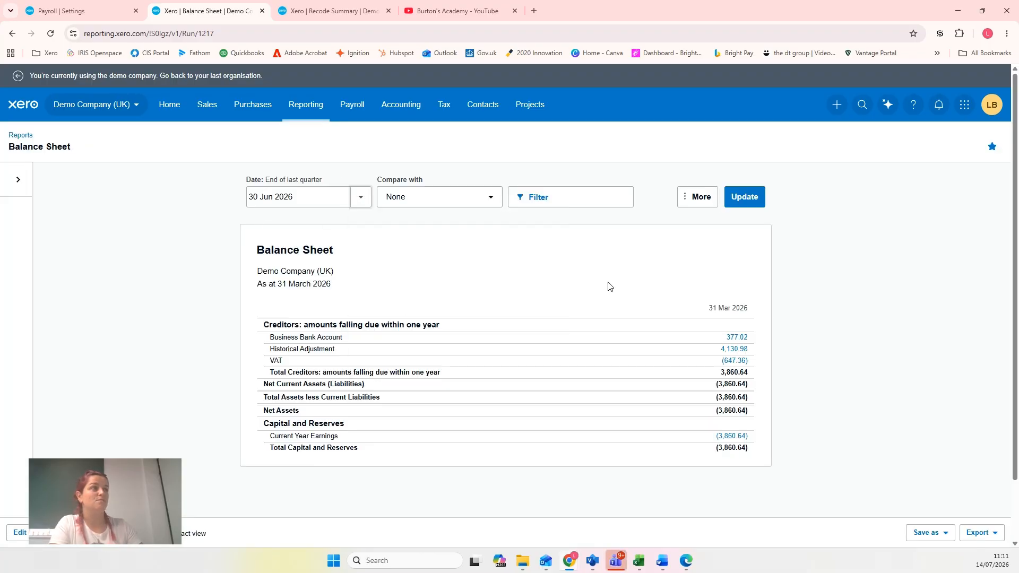
click(759, 200)
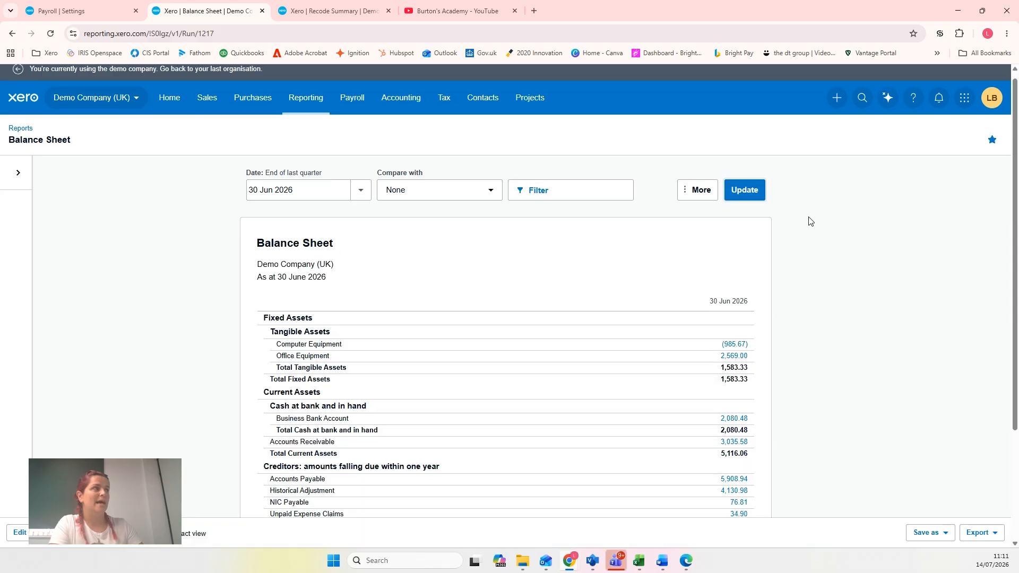
Locate Wages Payable - Payroll among the creditors and drill into its figure to review the account transactions
scroll(810, 221, down, 3)
scroll(810, 220, down, 1)
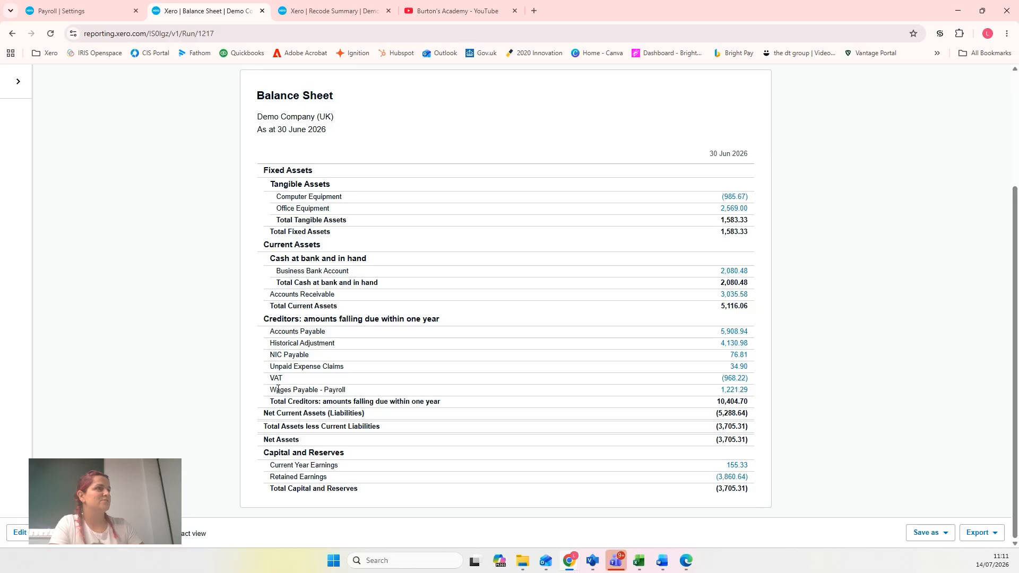
drag(270, 389, 758, 392)
click(755, 392)
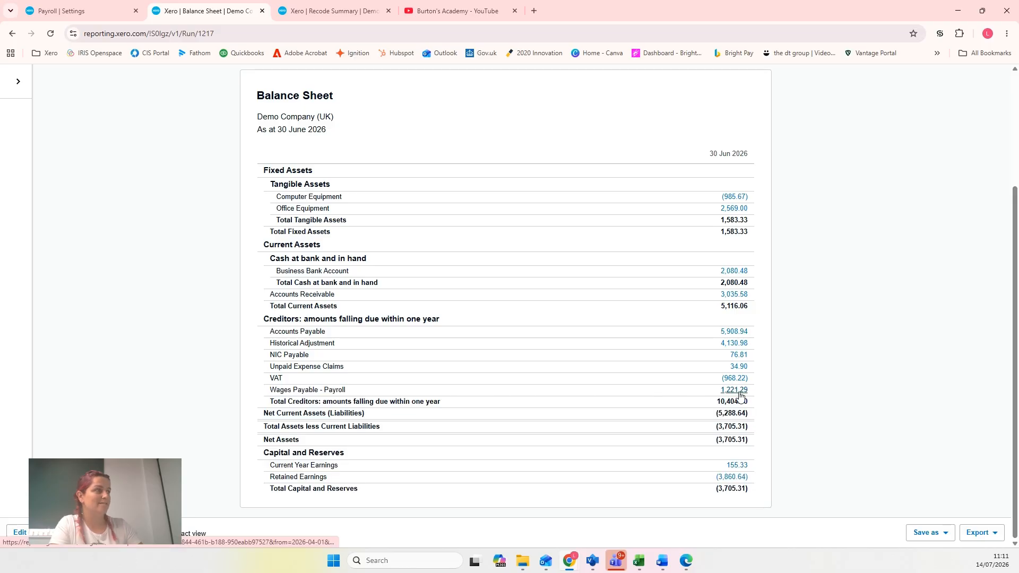
click(737, 395)
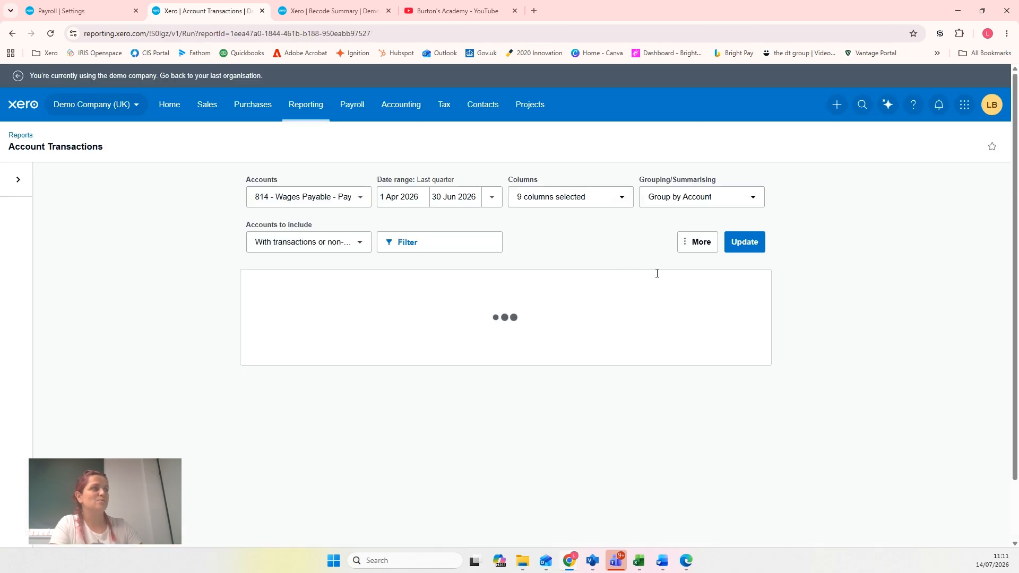
scroll(803, 391, down, 1)
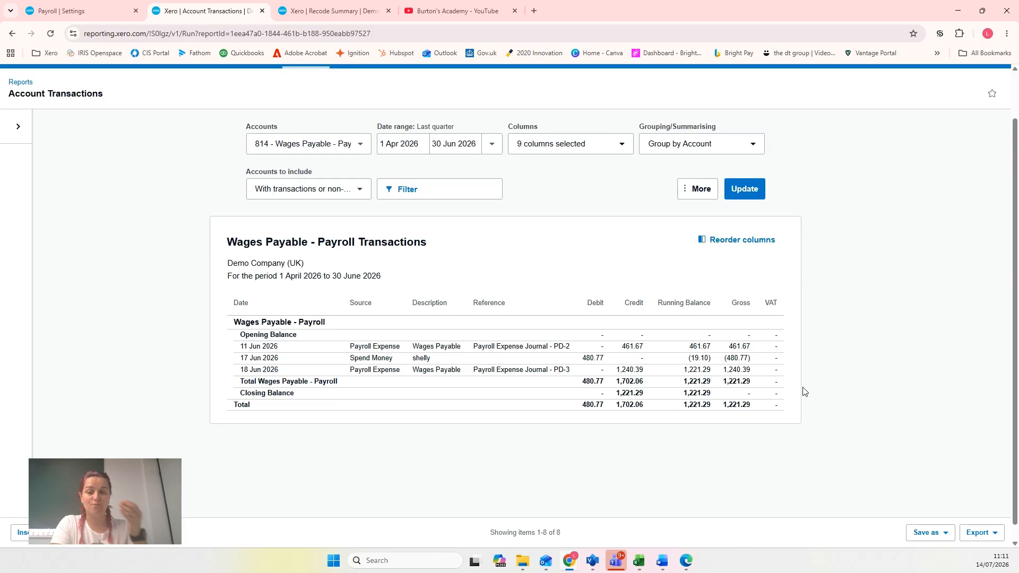